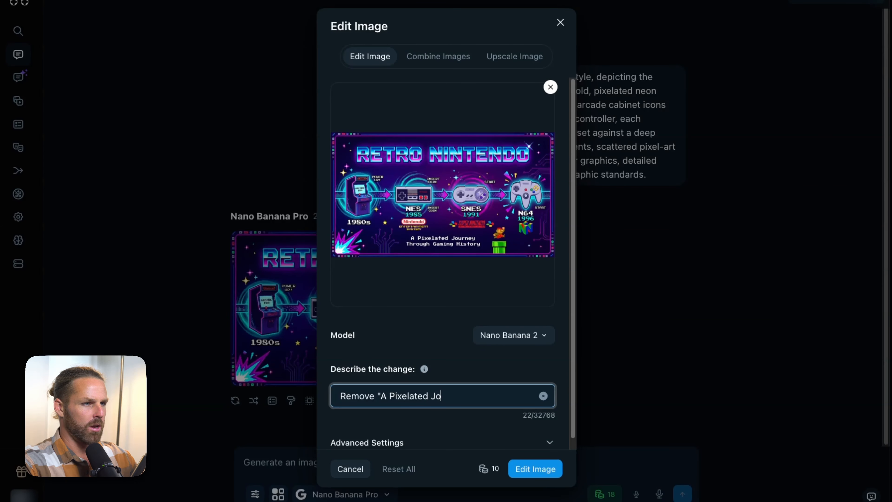
Complete the change description so it reads: Remove "A Pixelated Journey Through Gaming History"
key(BackSpace)
key(BackSpace)
text(rough Gaming History)
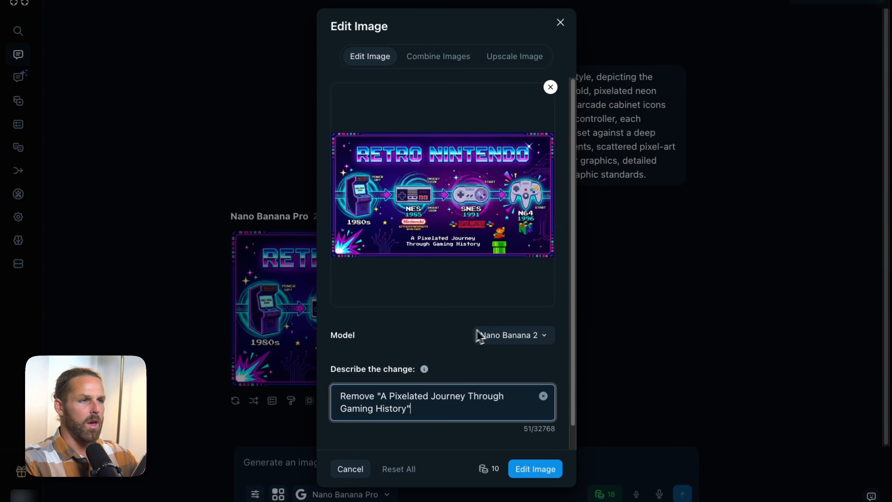
Review the private and anonymous models available for editing the image, keeping Nano Banana 2 selected
scroll(480, 335, down, 1)
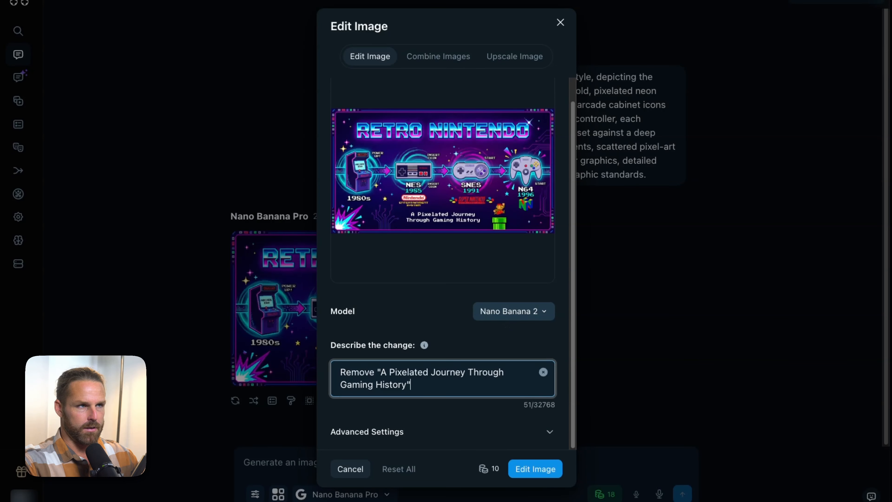
click(513, 311)
scroll(479, 267, down, 1)
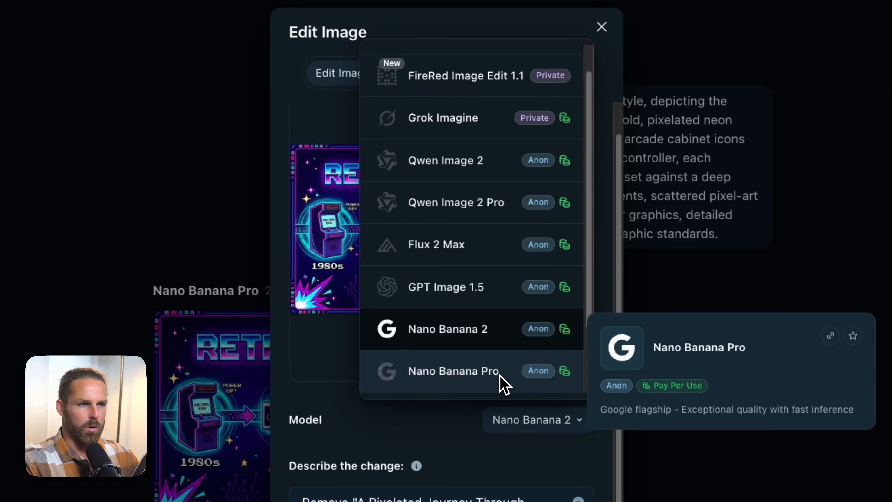
scroll(495, 339, up, 1)
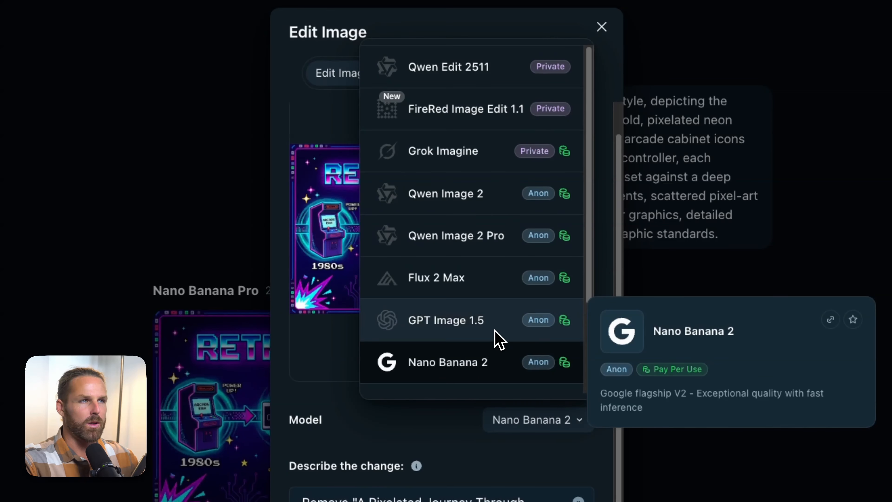
mouse_move(543, 82)
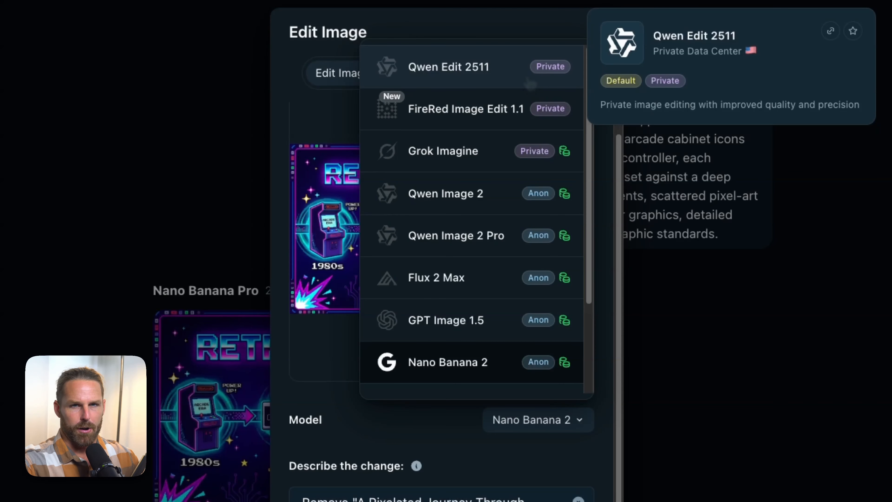
scroll(527, 84, down, 1)
click(484, 336)
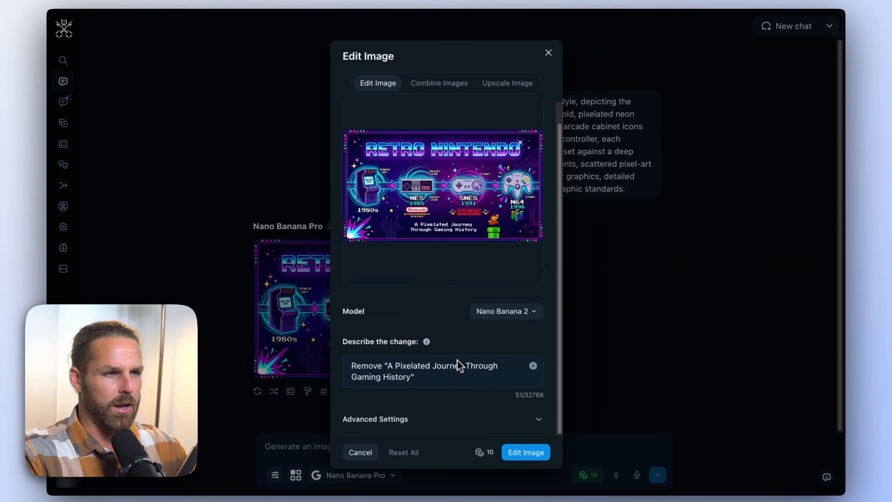
Add the word "text" to the end of the change description and run the image edit
click(452, 377)
text(text)
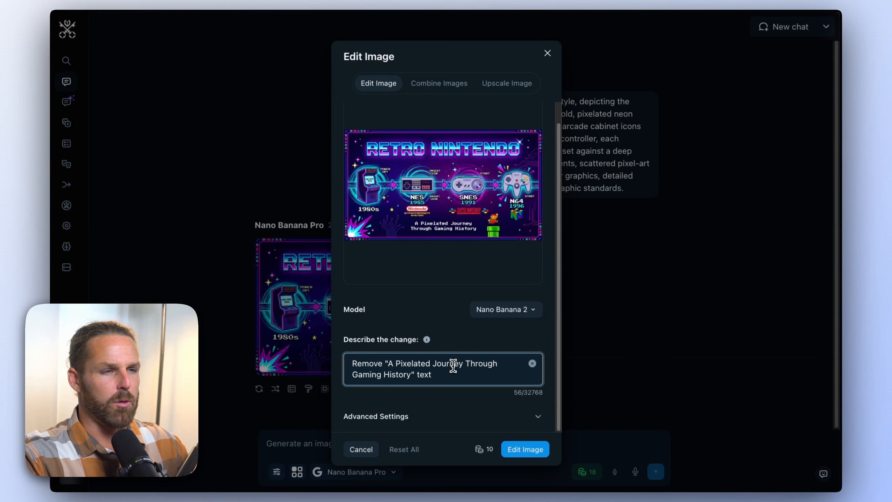
click(514, 453)
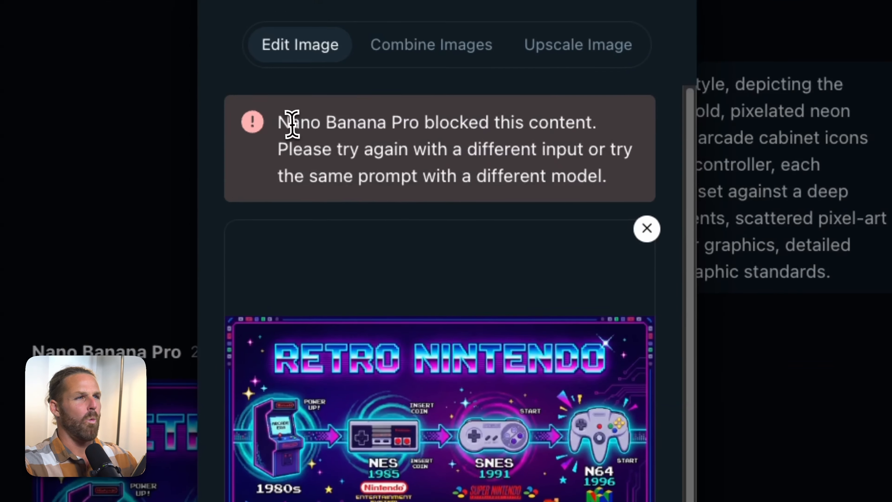
drag(373, 120, 514, 130)
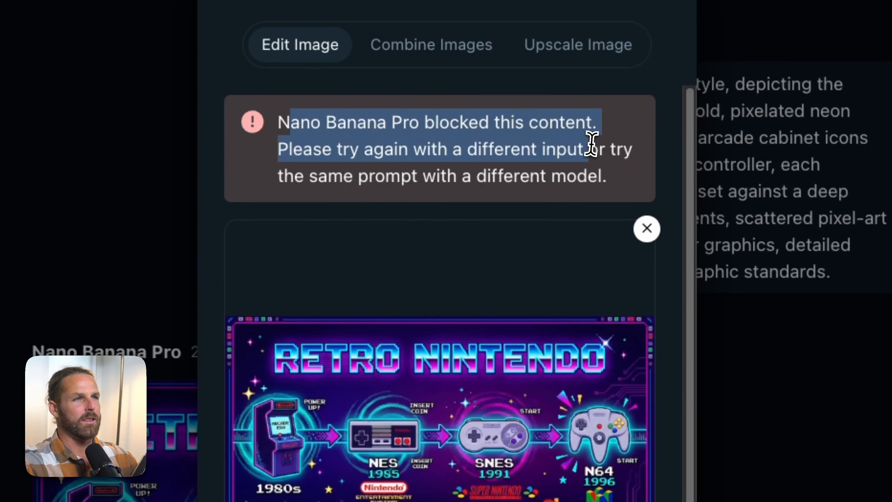
click(622, 174)
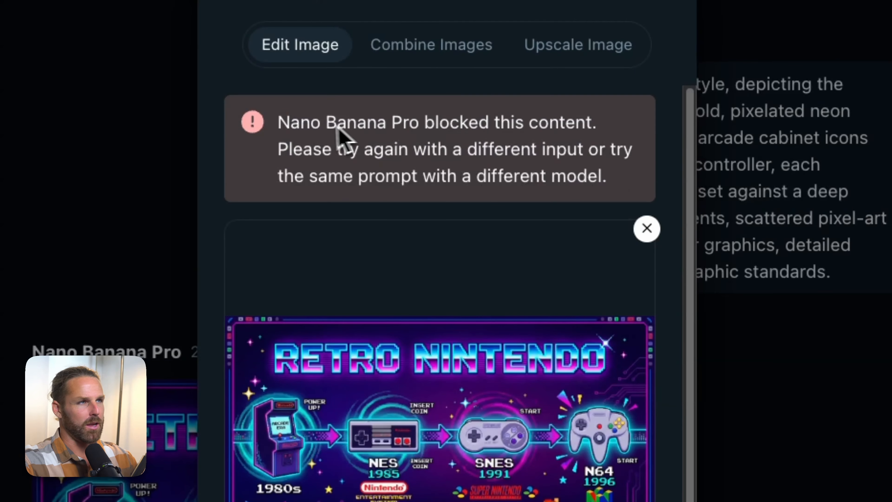
drag(276, 126, 438, 137)
click(432, 136)
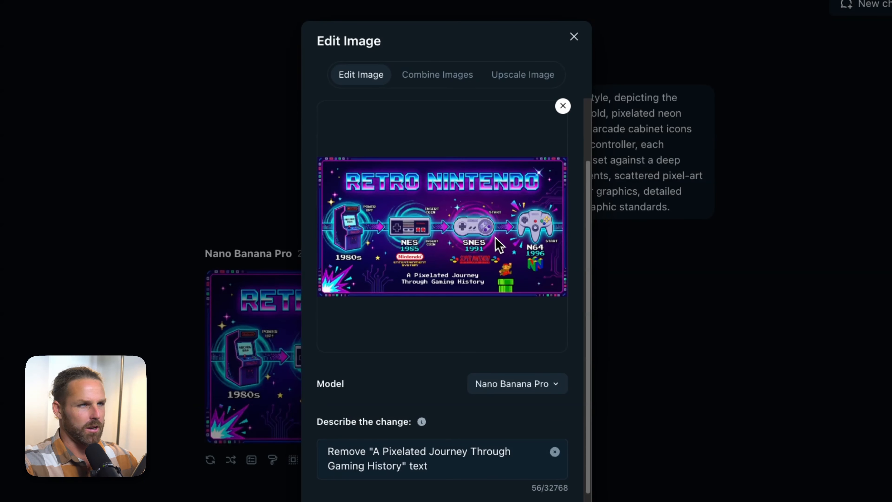
Switch the edit model to Qwen Edit 2511 and run the tagline removal again
click(542, 386)
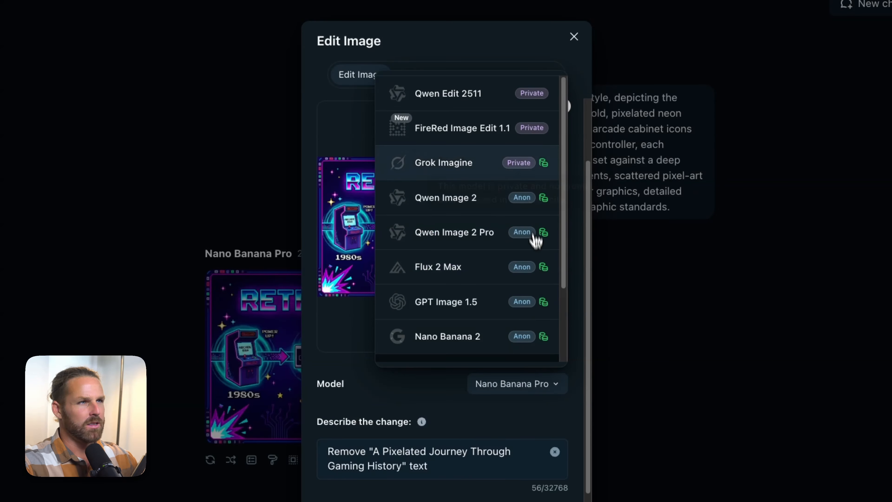
click(481, 94)
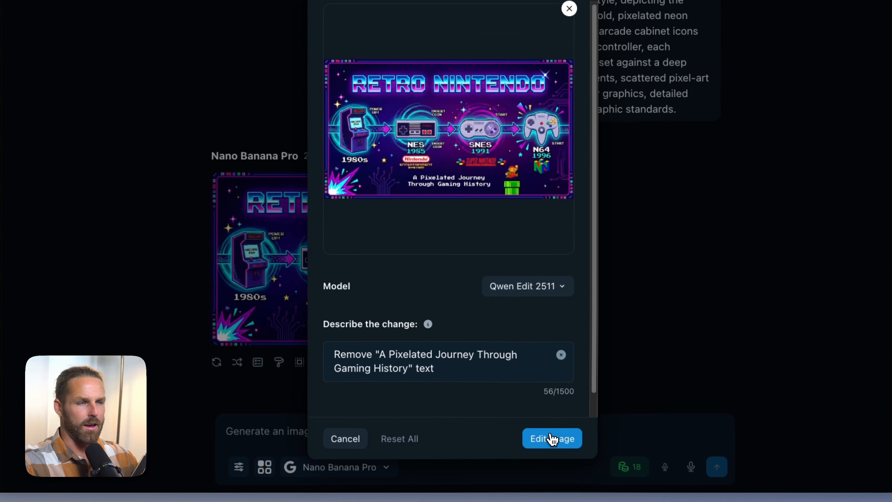
click(552, 437)
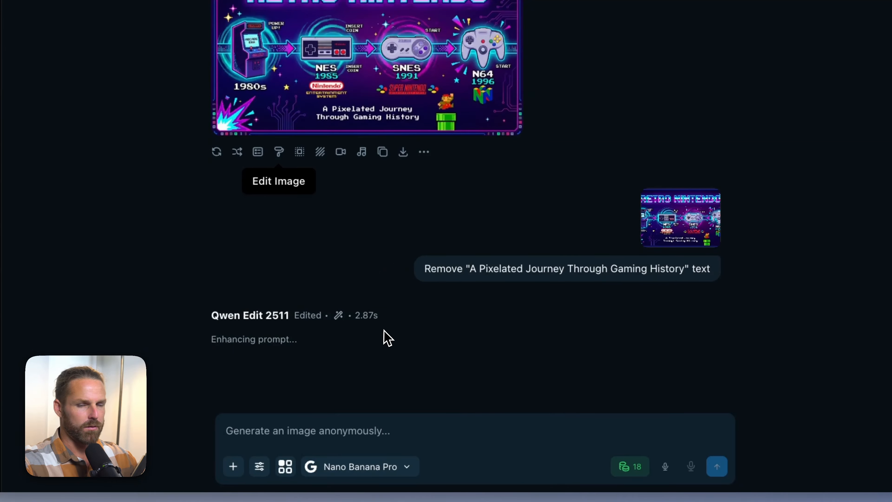
View the edited infographic at full size, close it and compare it with the original image in the chat
click(384, 335)
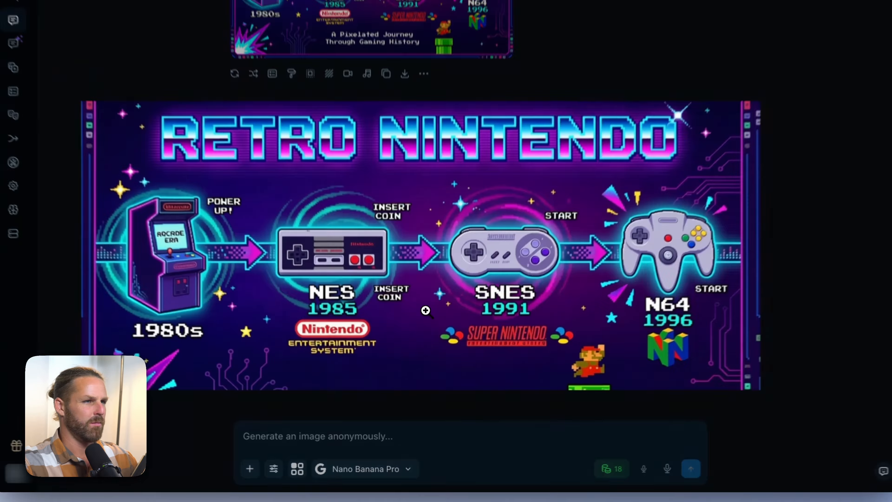
click(426, 311)
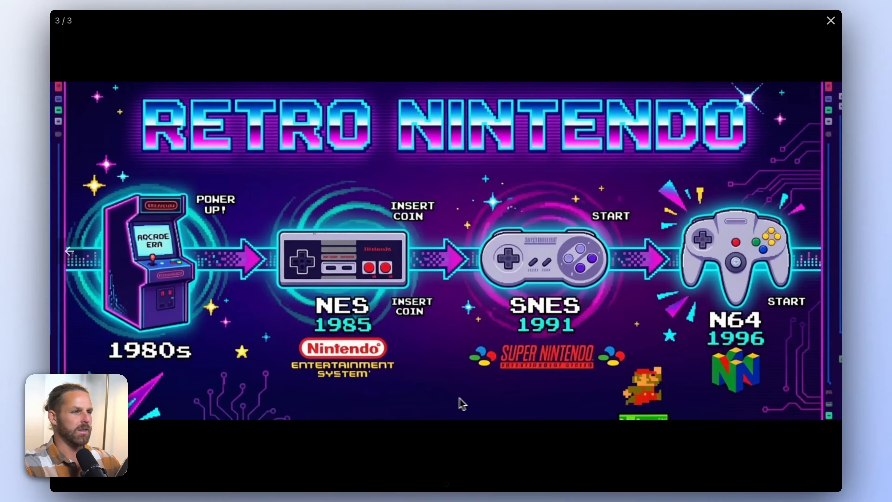
click(511, 445)
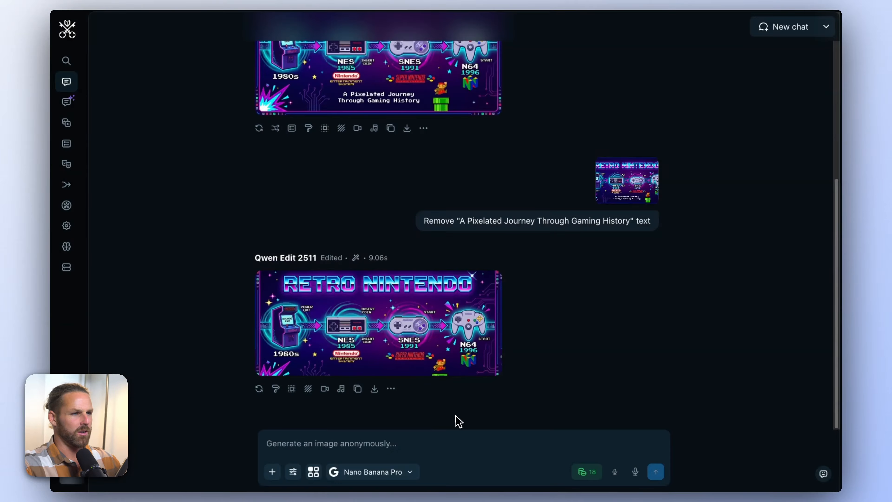
scroll(424, 381, up, 5)
scroll(358, 390, down, 5)
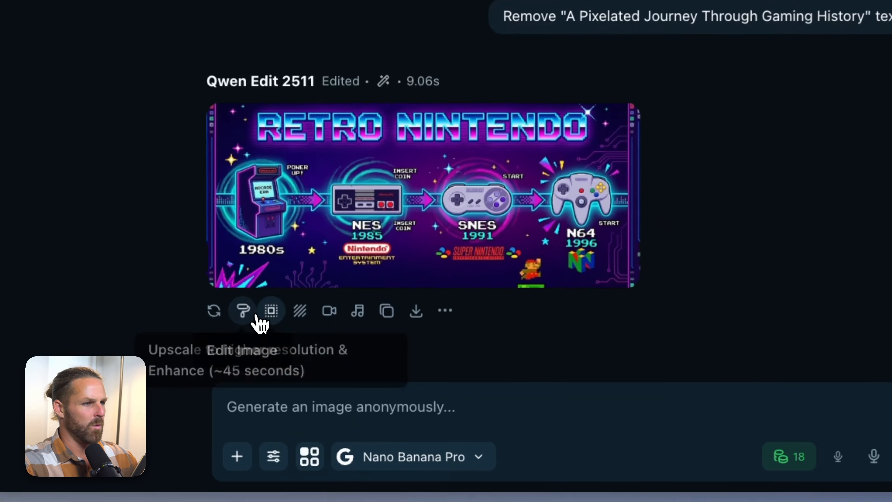
Check the aspect ratio options in the edited image's advanced edit settings, then close the edit dialog without editing
click(246, 315)
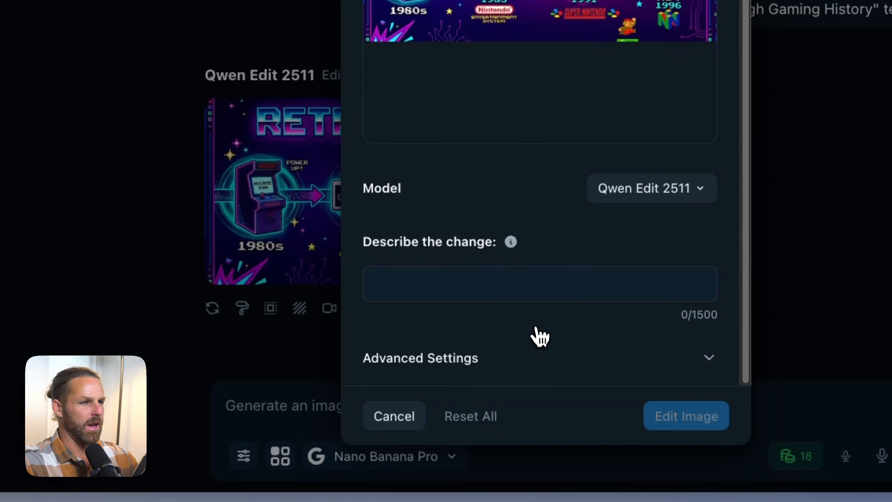
click(537, 348)
click(628, 239)
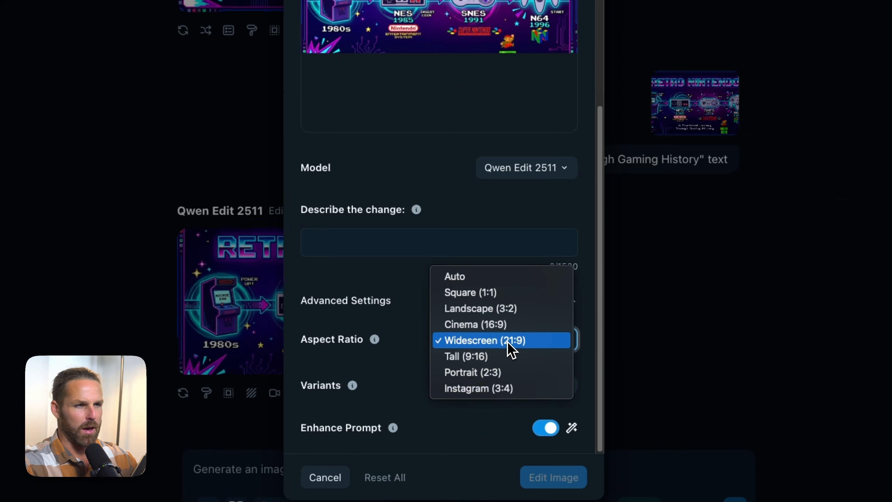
click(507, 344)
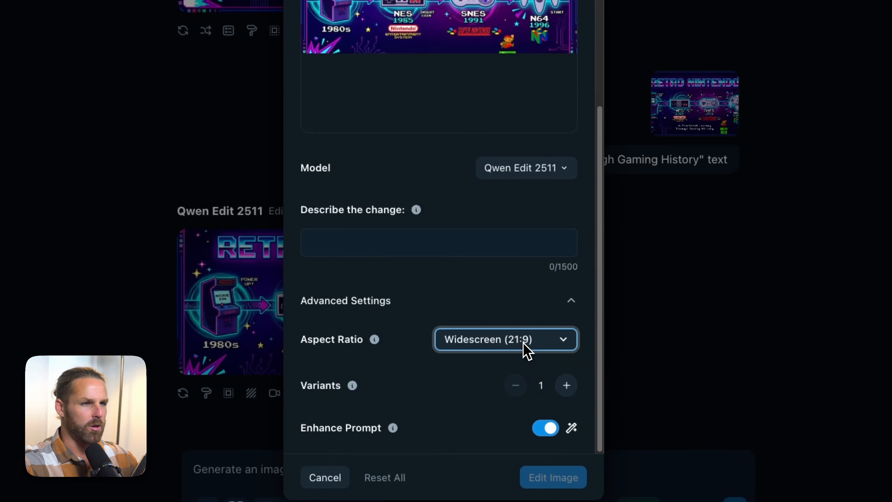
key(Escape)
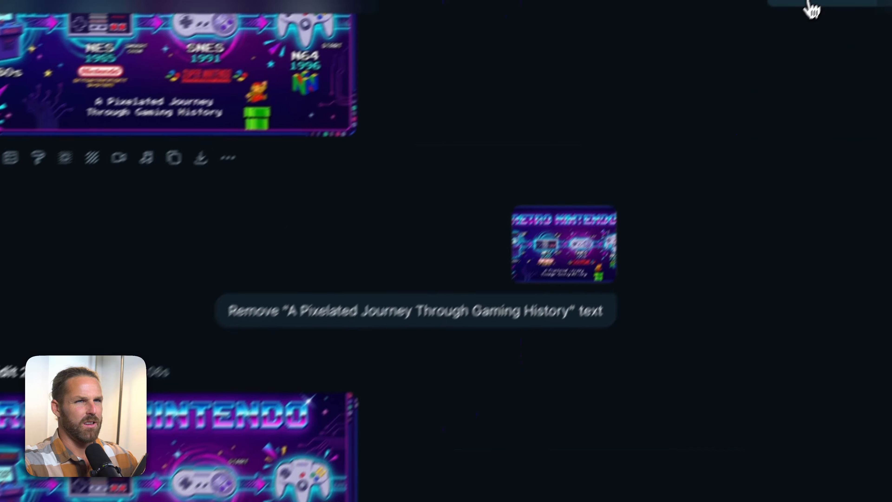
Start a new chat and write a prompt for a richly detailed infographic poster titled "The History of AI", spanning pre-2000s ideas to today
click(765, 47)
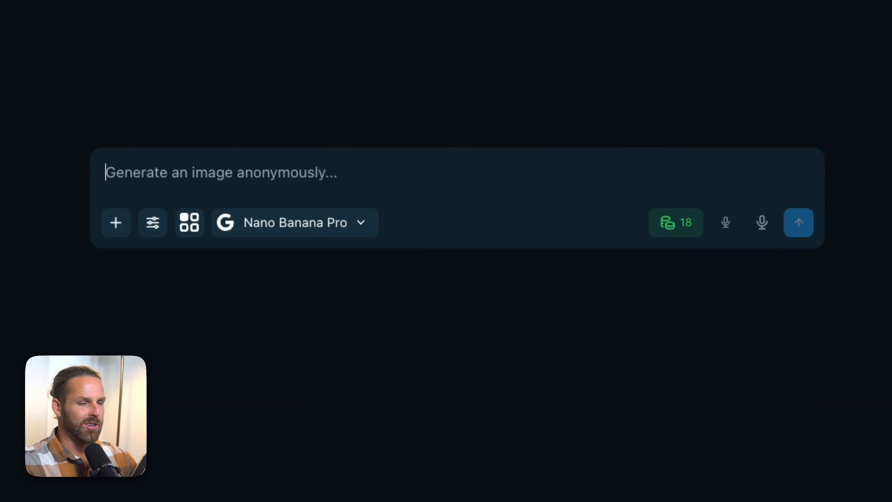
text(A r)
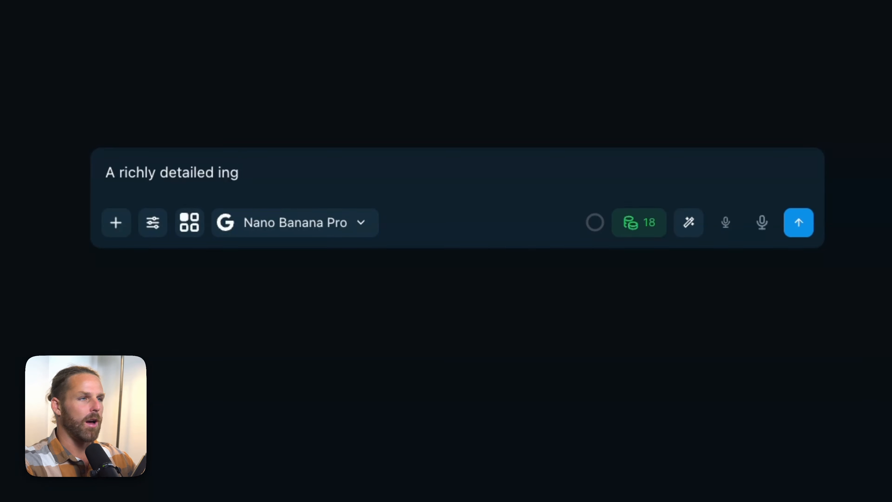
text(ichly detailed infographic poster titled "The History of AI" telling the full story from ideas in the pre)
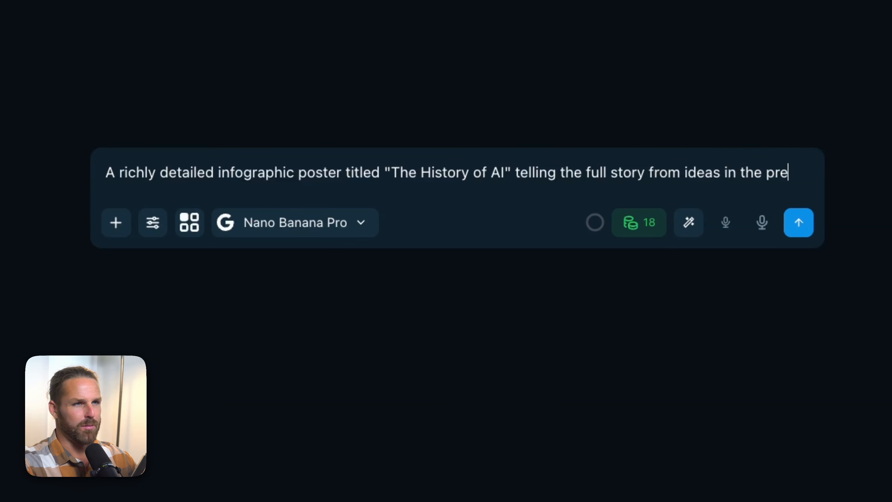
text(2000s to where we're at today.)
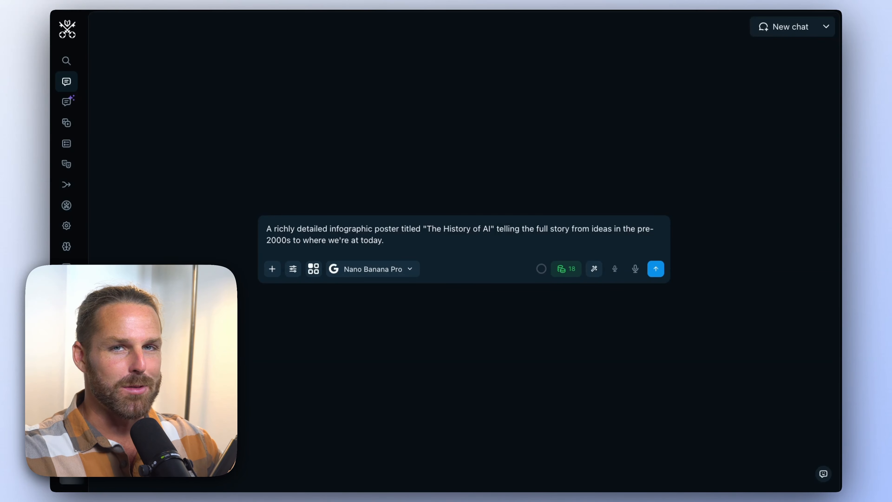
Extend the prompt with "Show illustrated scenes and a digital pathway connecting the nodes of the timeline."
text(Show illus)
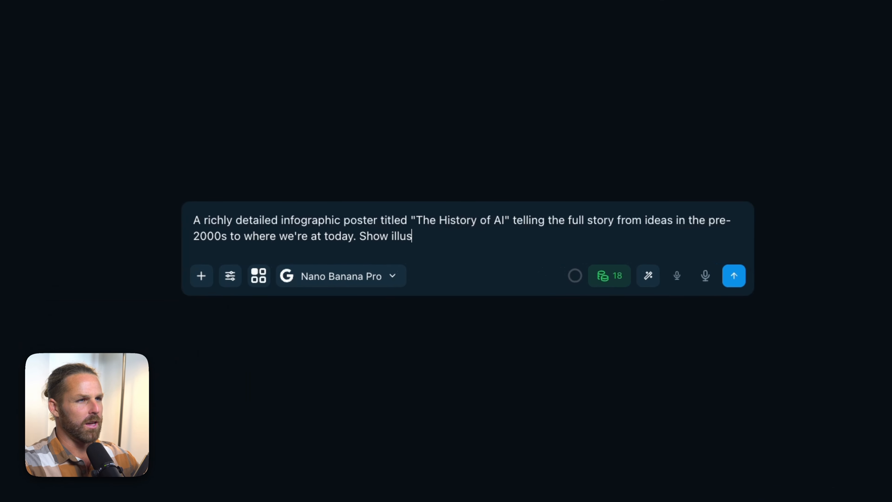
text(trated scenes and a digital pathway connecting the nodes)
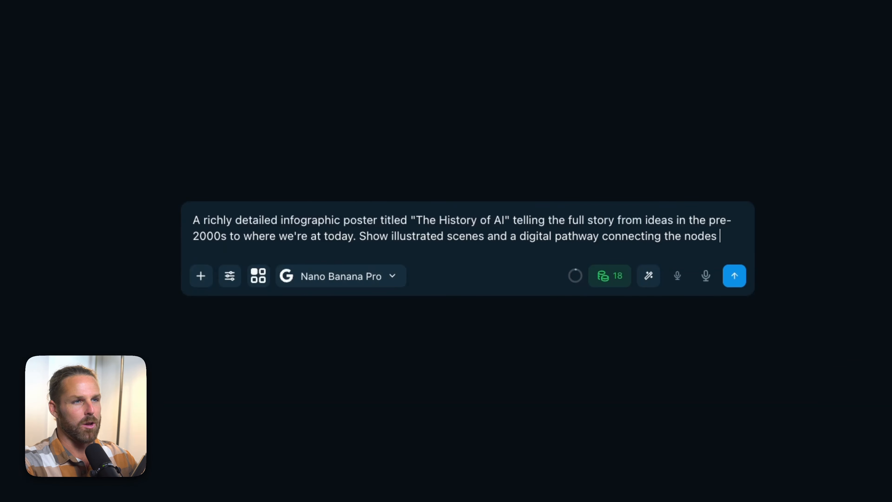
text(of the timeline.)
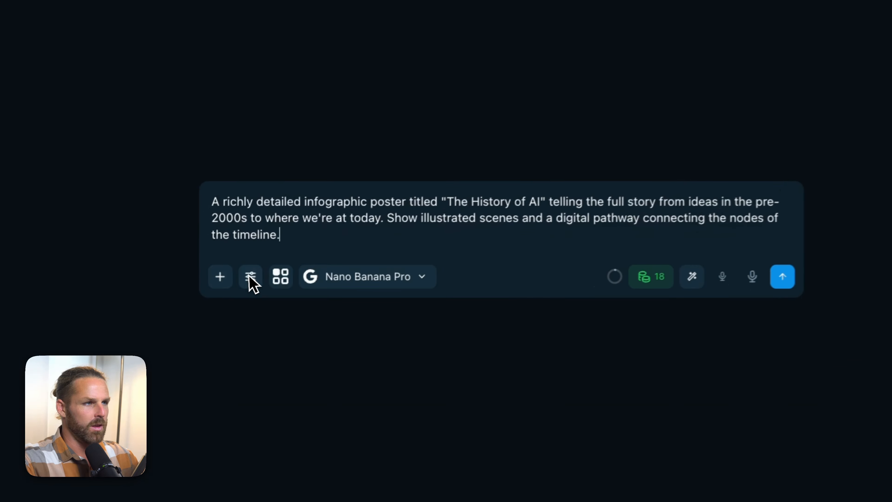
Choose the Cinema (16:9) aspect ratio in the image generation settings and close them
click(232, 284)
click(472, 242)
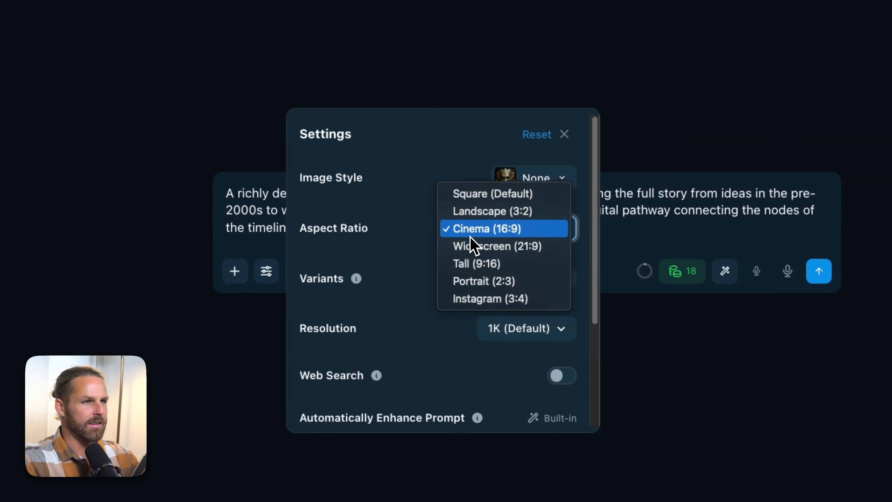
click(471, 234)
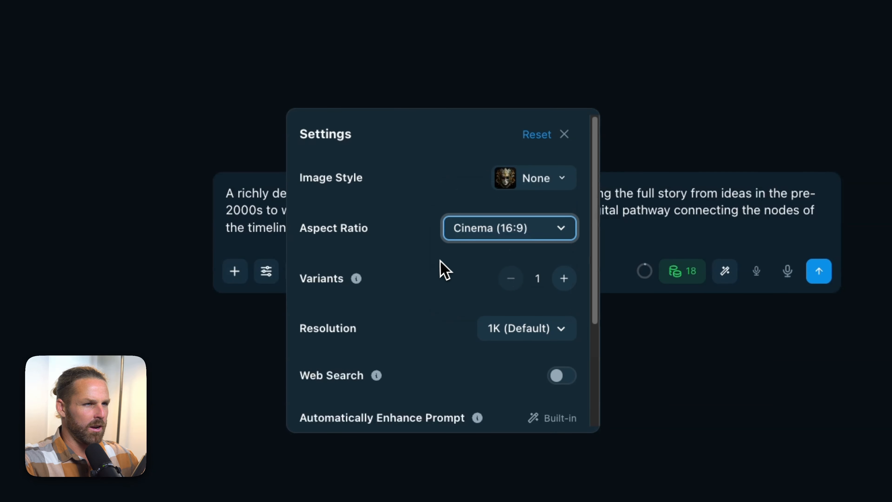
key(Escape)
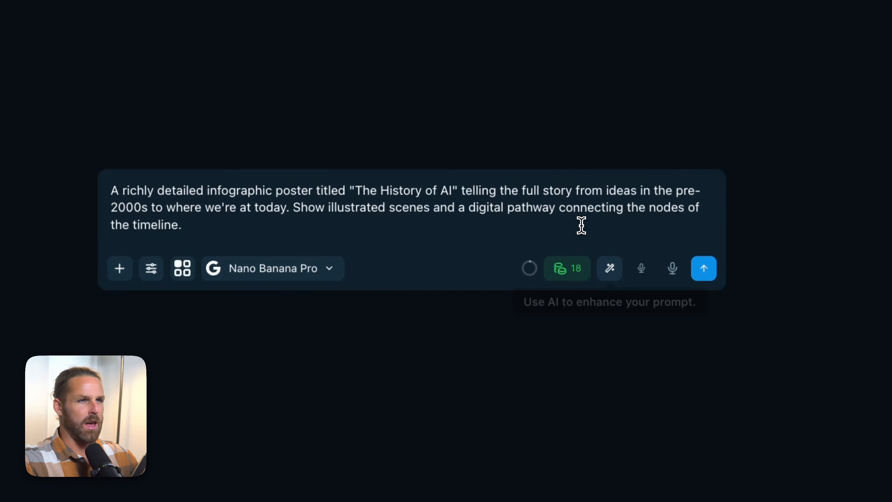
Enhance the poster prompt with AI and review the colour wording in the rewritten text
click(614, 268)
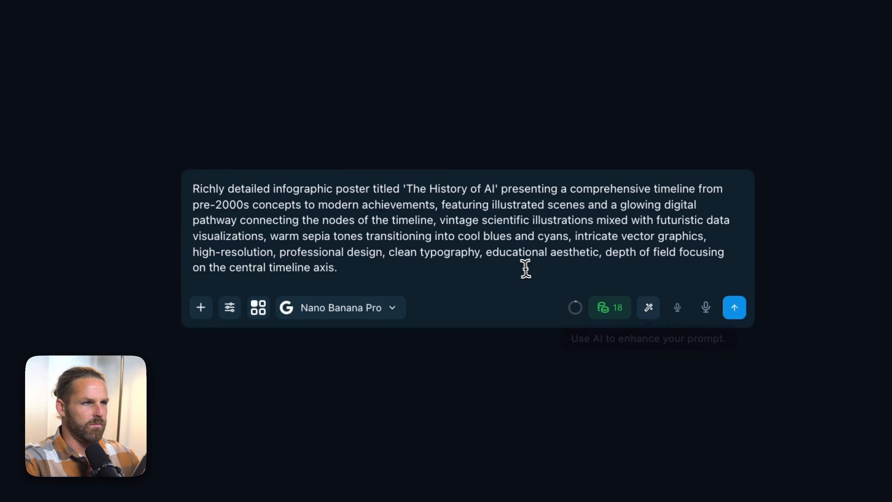
click(503, 262)
drag(291, 237, 567, 242)
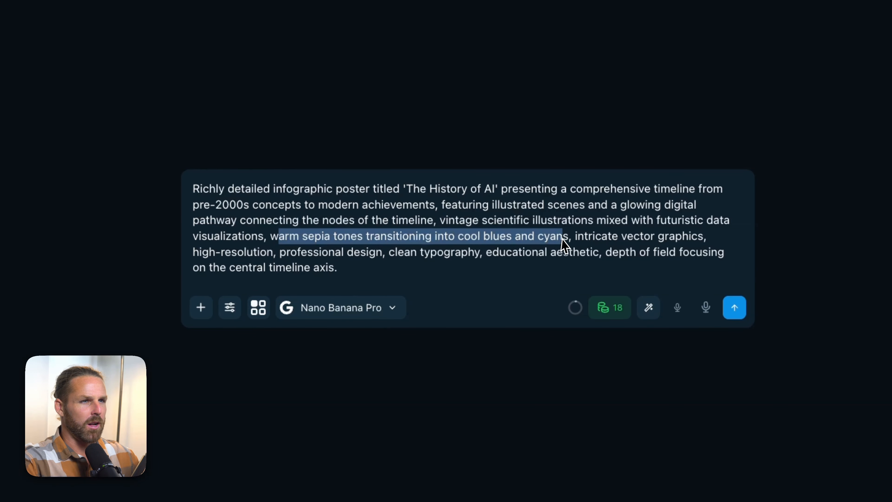
click(563, 238)
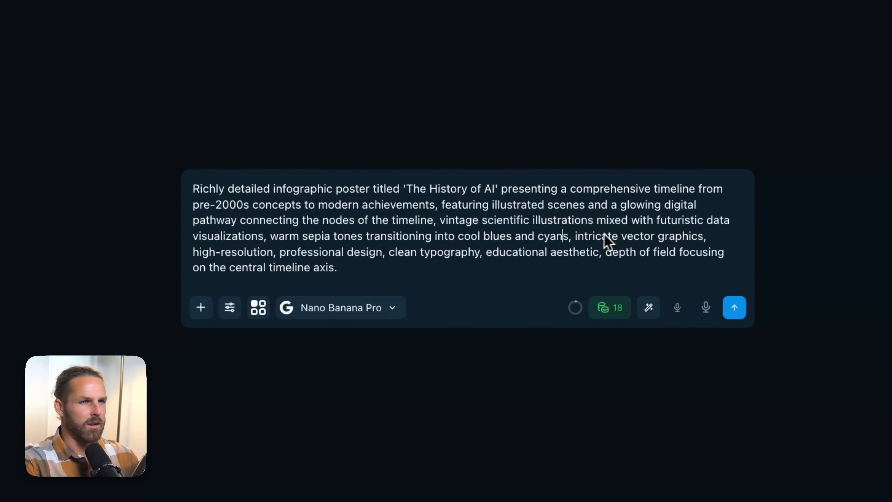
Generate the "The History of AI" poster from the enhanced prompt, view the result full size and close it
click(734, 308)
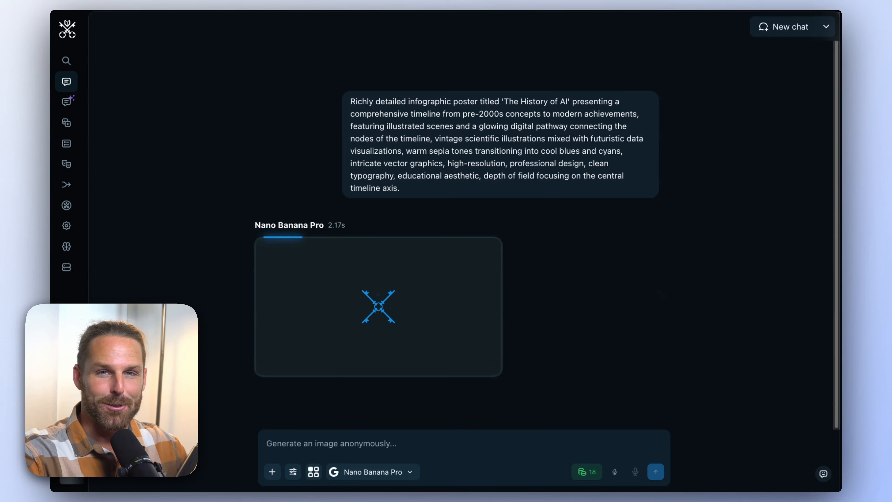
click(428, 295)
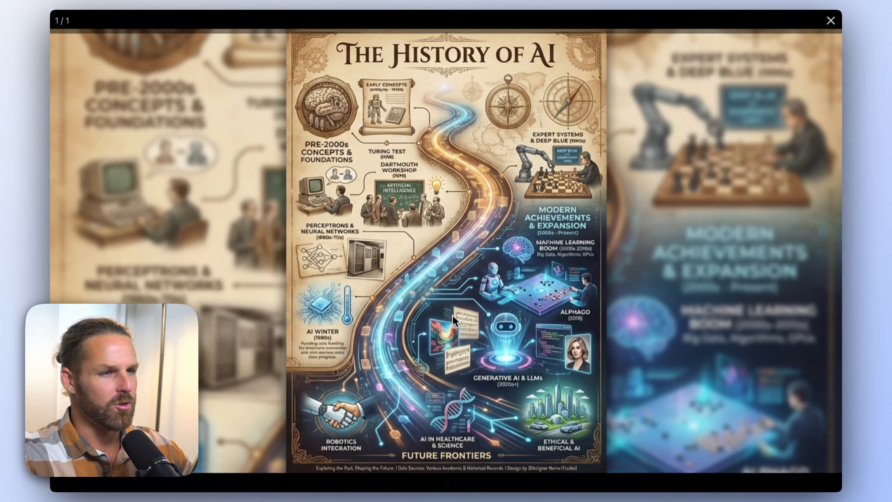
key(Escape)
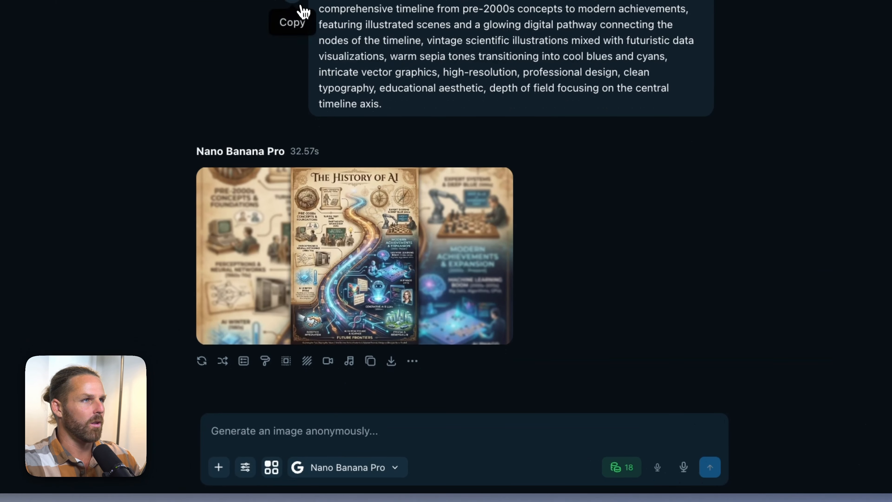
Reuse the previous poster prompt in a new message, set the aspect ratio to Portrait (2:3) and generate the image
click(334, 114)
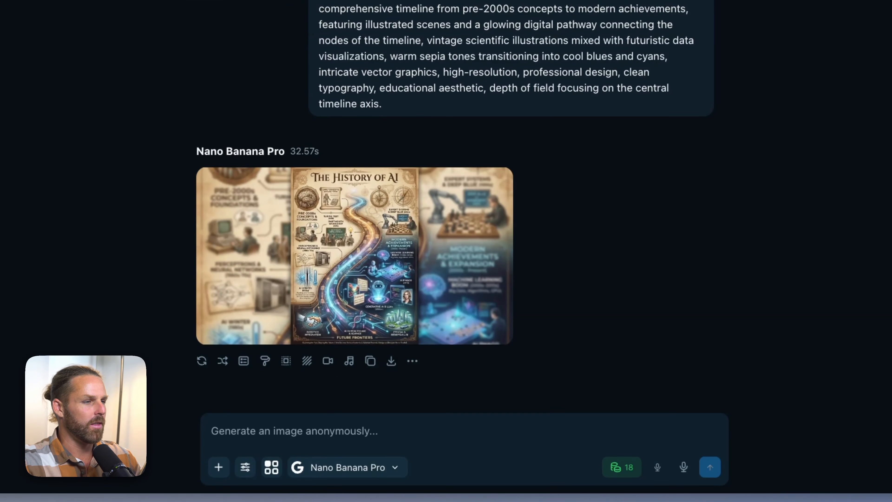
click(346, 441)
key(super+v)
click(245, 467)
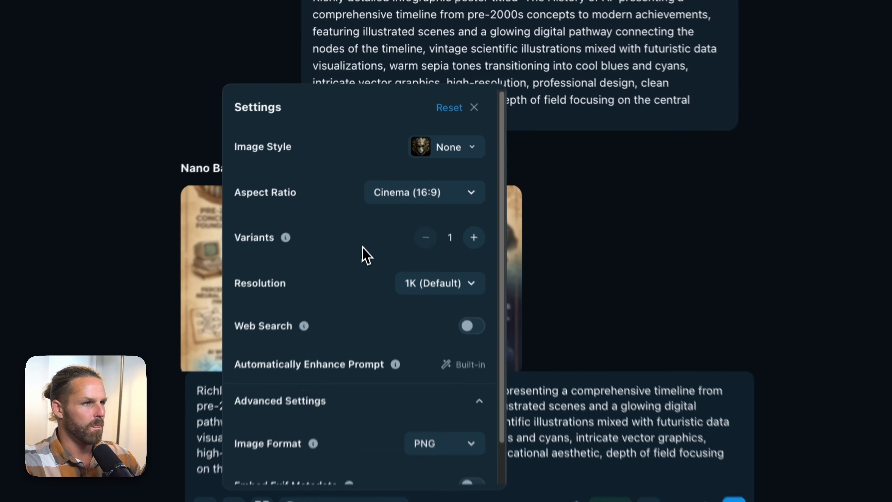
click(393, 170)
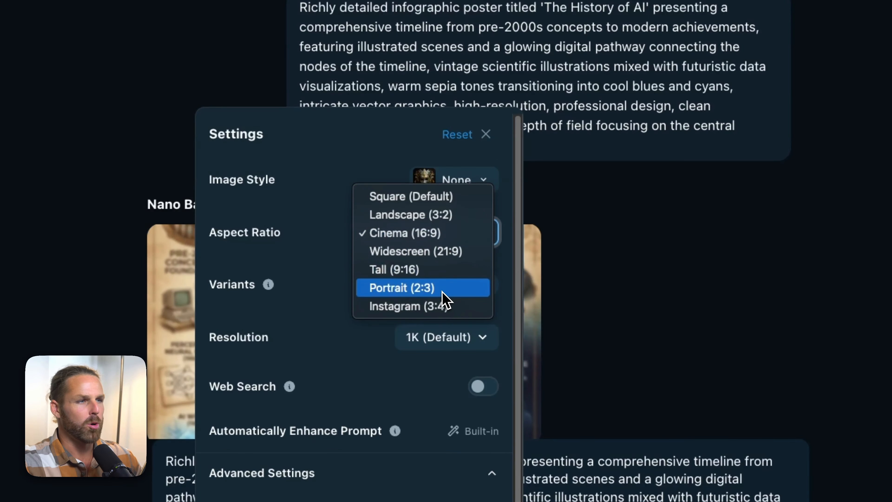
key(Escape)
key(Escape)
click(655, 472)
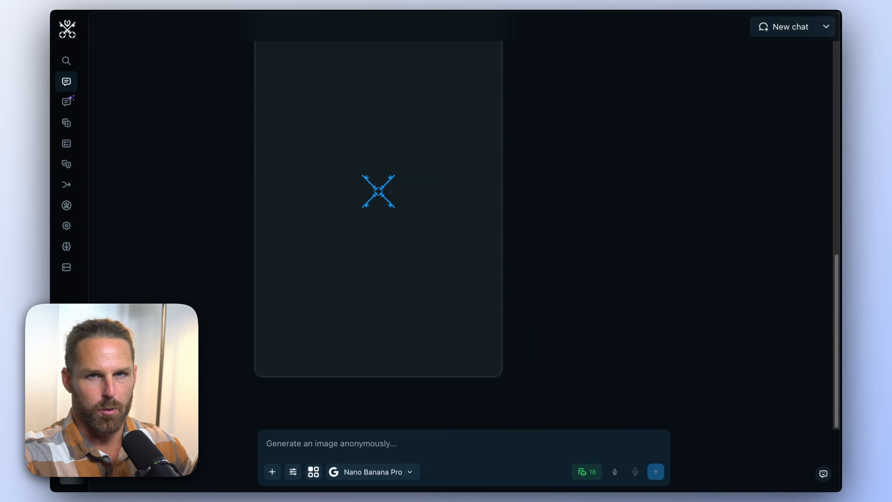
Inspect the portrait poster at full size, checking its timeline illustrations and labels from title to footer, and close the view
click(484, 133)
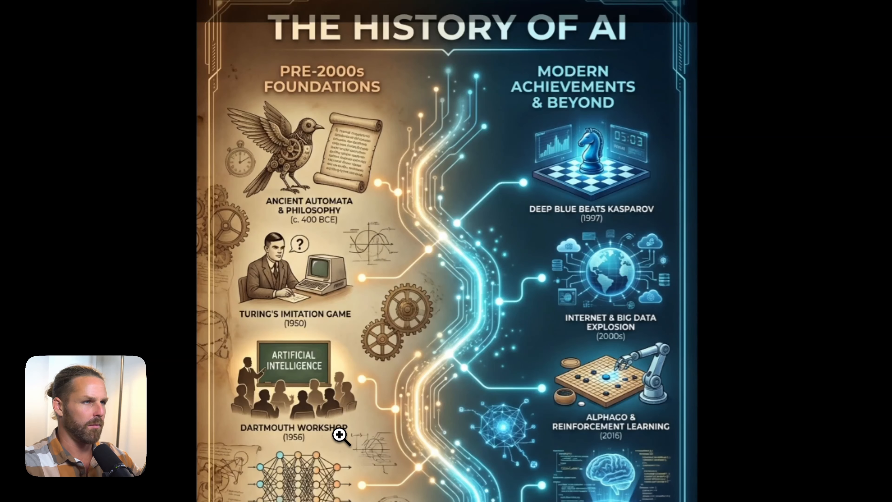
scroll(342, 464, down, 5)
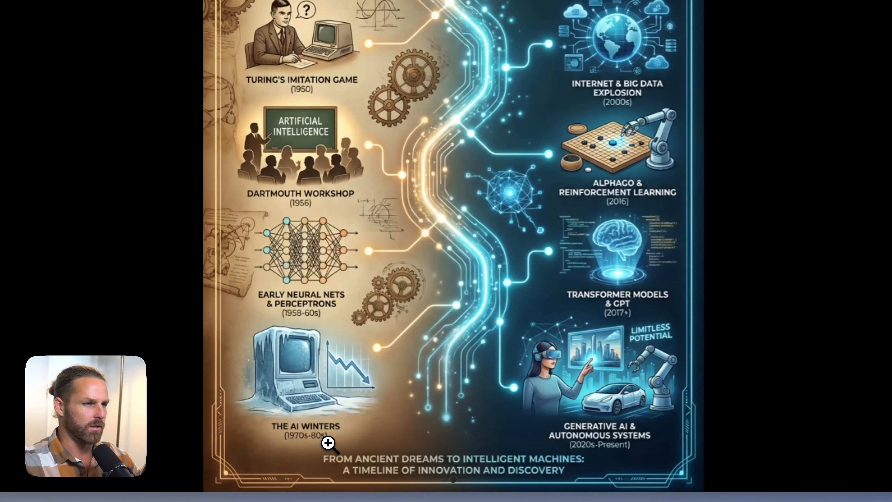
scroll(515, 274, up, 5)
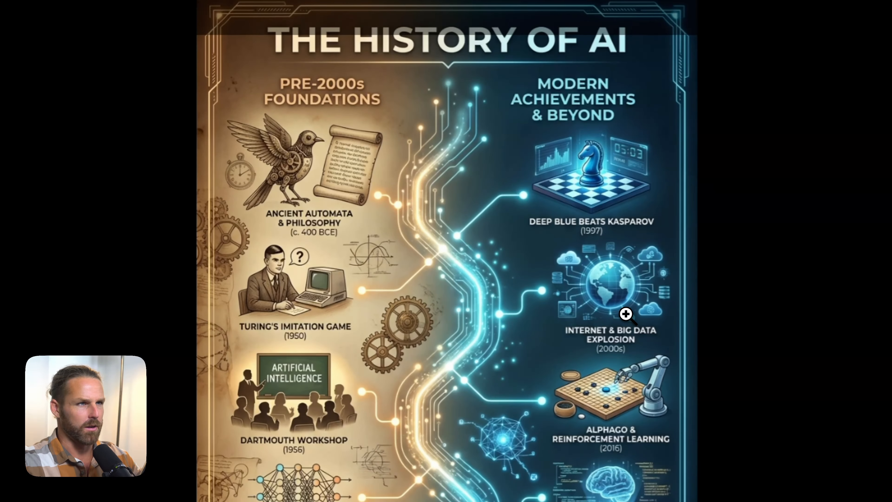
scroll(630, 368, down, 5)
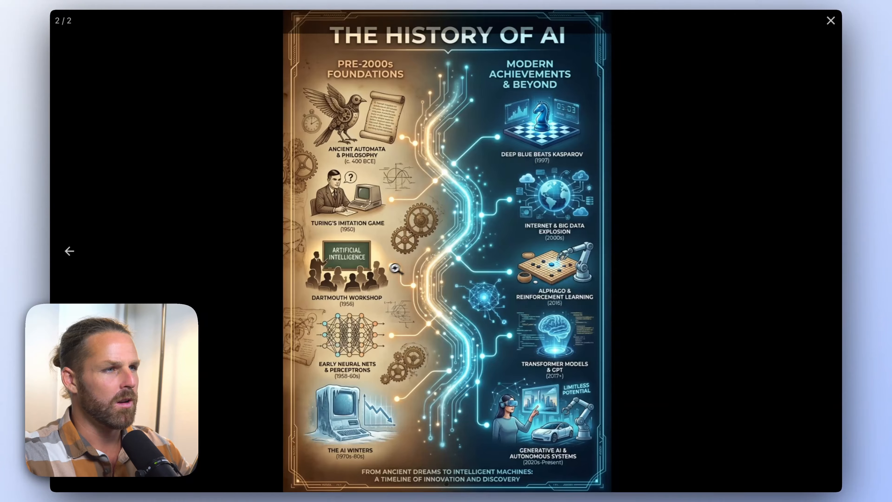
click(361, 234)
click(360, 234)
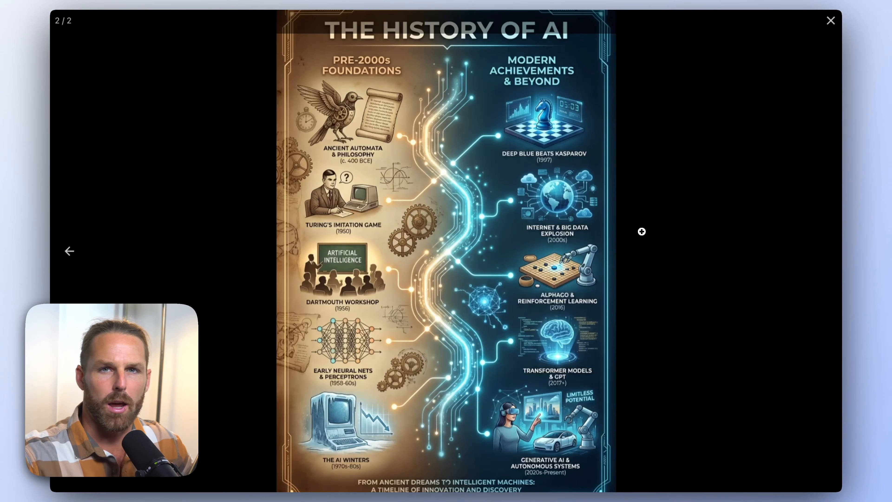
click(667, 266)
Start a new chat and write the prompt "Create a hierarchy diagram for an AI company with all the different teams."
click(788, 30)
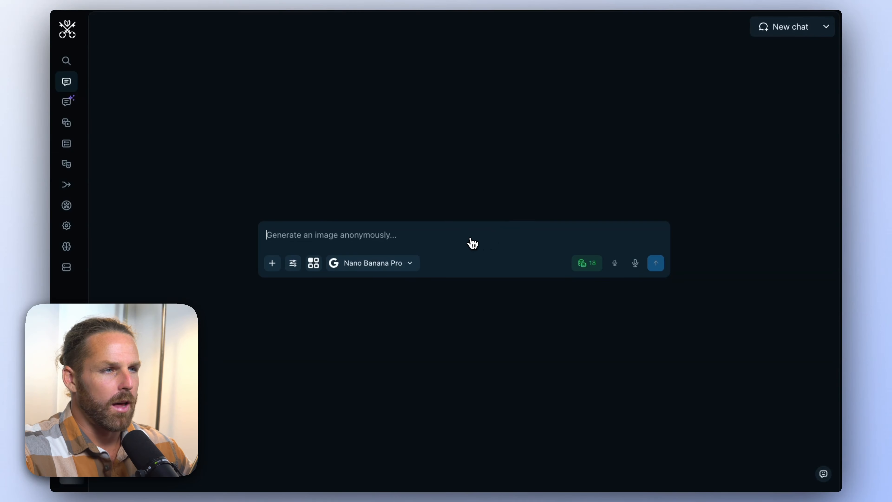
text(Cr)
text(eate a hierarchy diagram for an AI company with all the different teams.)
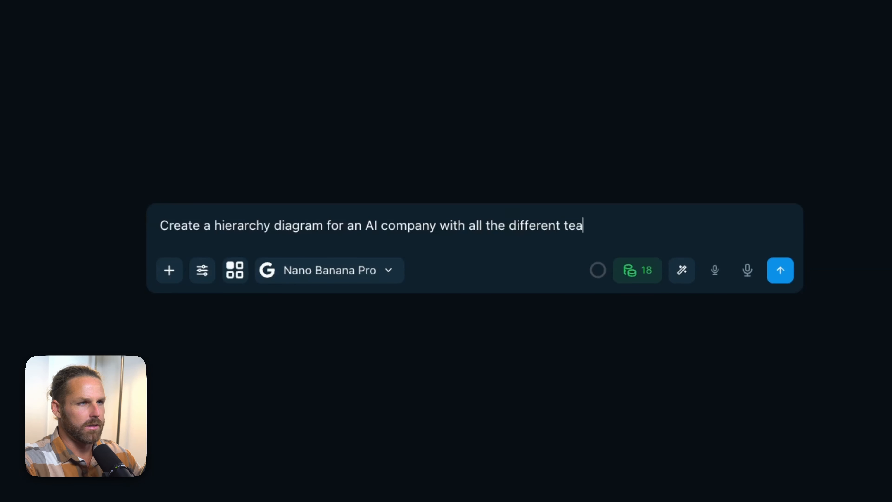
Set the aspect ratio to Square (Default) in the image generation settings and return to the prompt
click(203, 270)
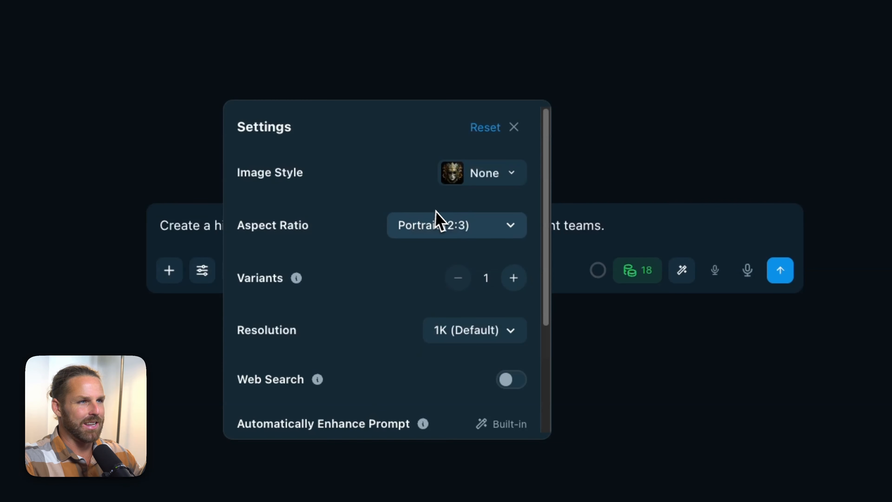
click(471, 232)
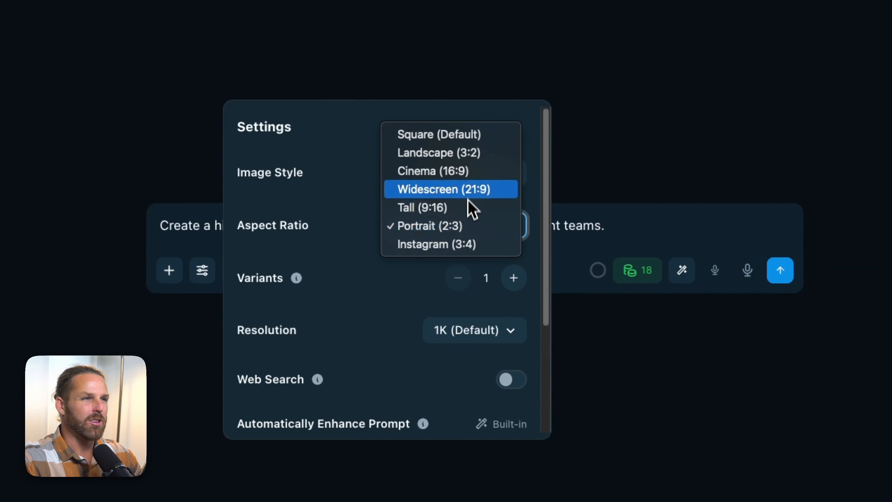
click(471, 135)
click(636, 232)
Extend the diagram prompt with "Smooth, sleek, clean, minimal, professional." and enhance it with AI
text(Smooth, sleek)
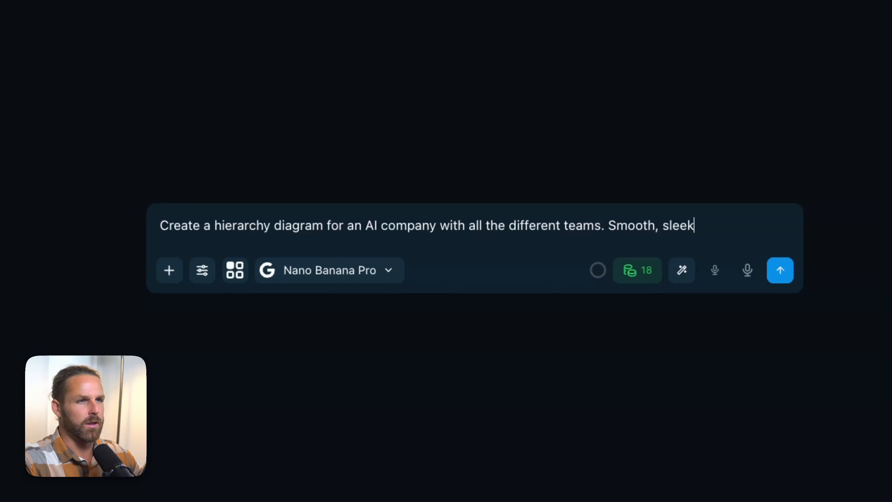
text(, clean, minimal, )
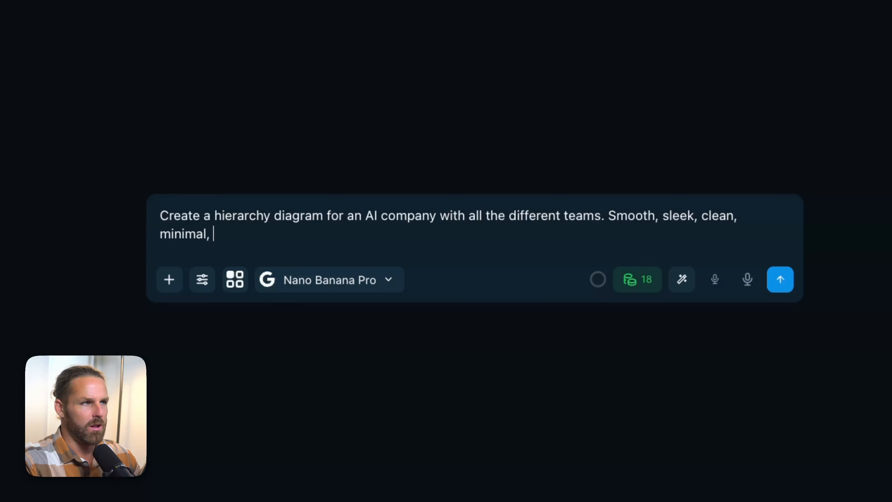
text(professional.)
click(684, 280)
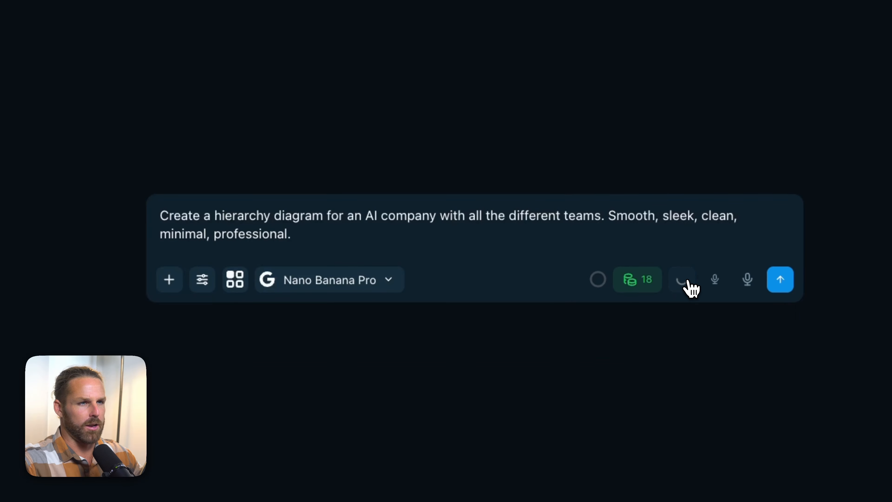